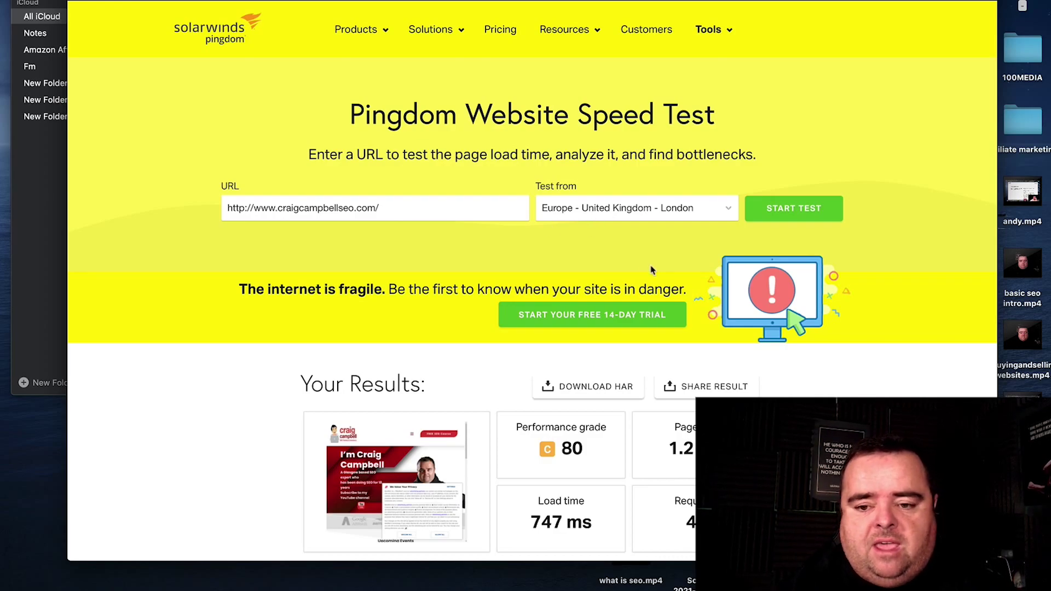
Rerun the Pingdom test from North America - USA - Washington D.C instead of London and review results
{"action": "left_click", "coordinate": [732, 207]}
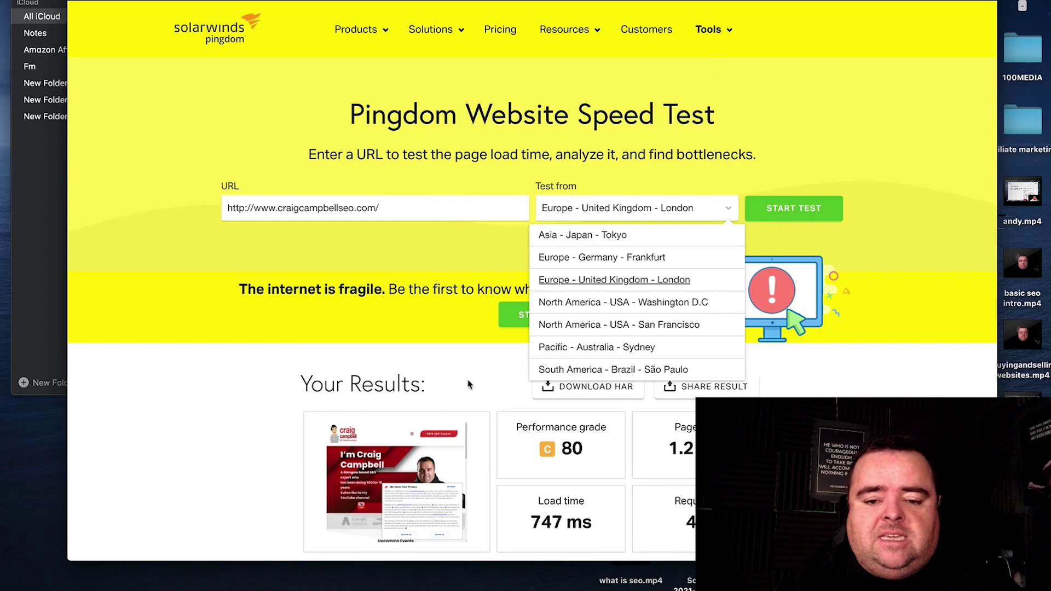
{"action": "left_click", "coordinate": [691, 308]}
{"action": "scroll", "coordinate": [691, 308], "scroll_direction": "down", "scroll_amount": 3}
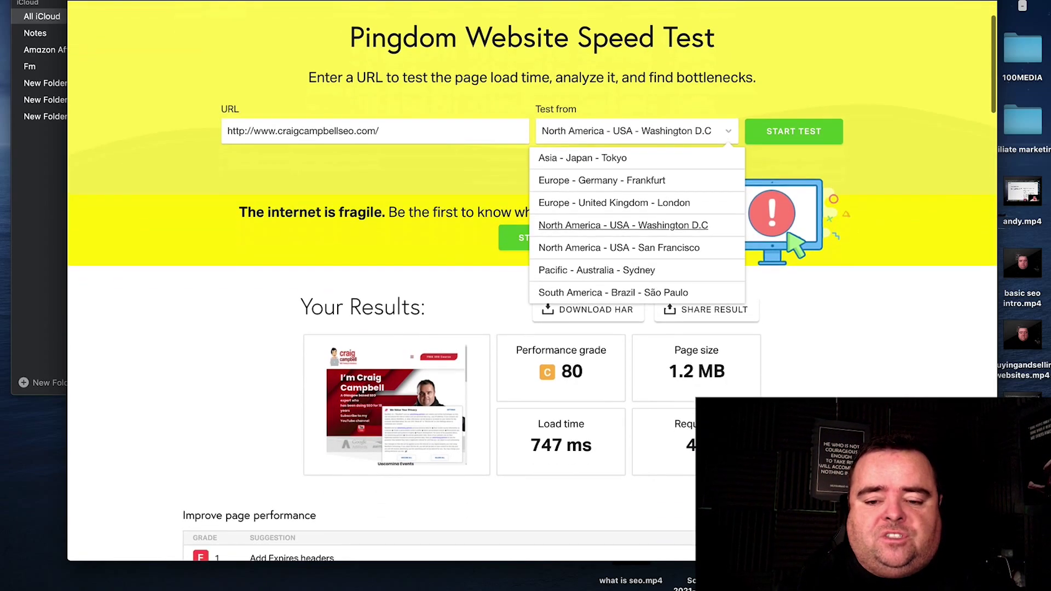
{"action": "scroll", "coordinate": [643, 337], "scroll_direction": "down", "scroll_amount": 3}
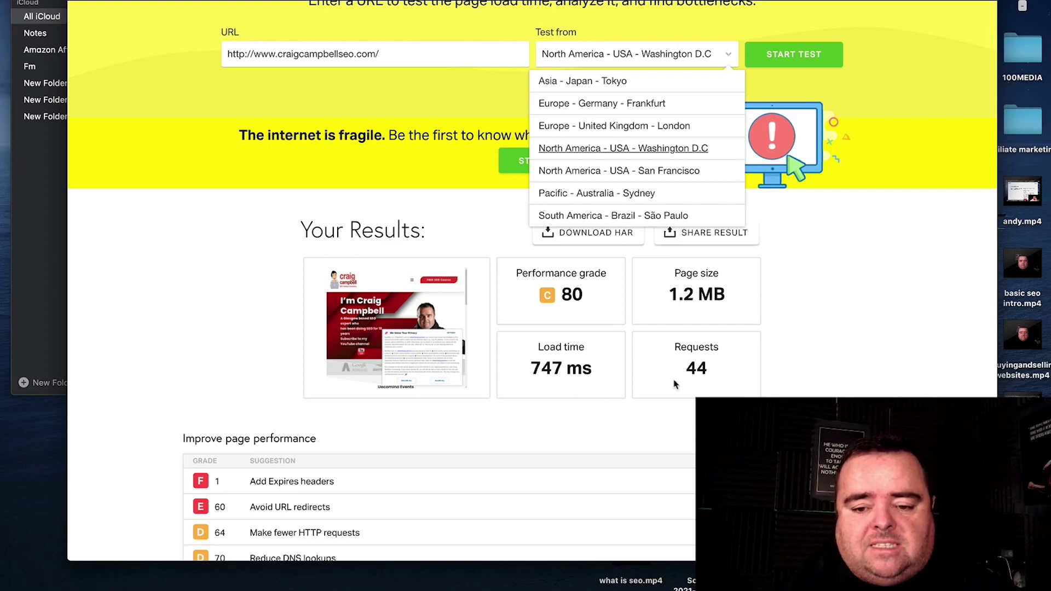
{"action": "scroll", "coordinate": [694, 386], "scroll_direction": "down", "scroll_amount": 7}
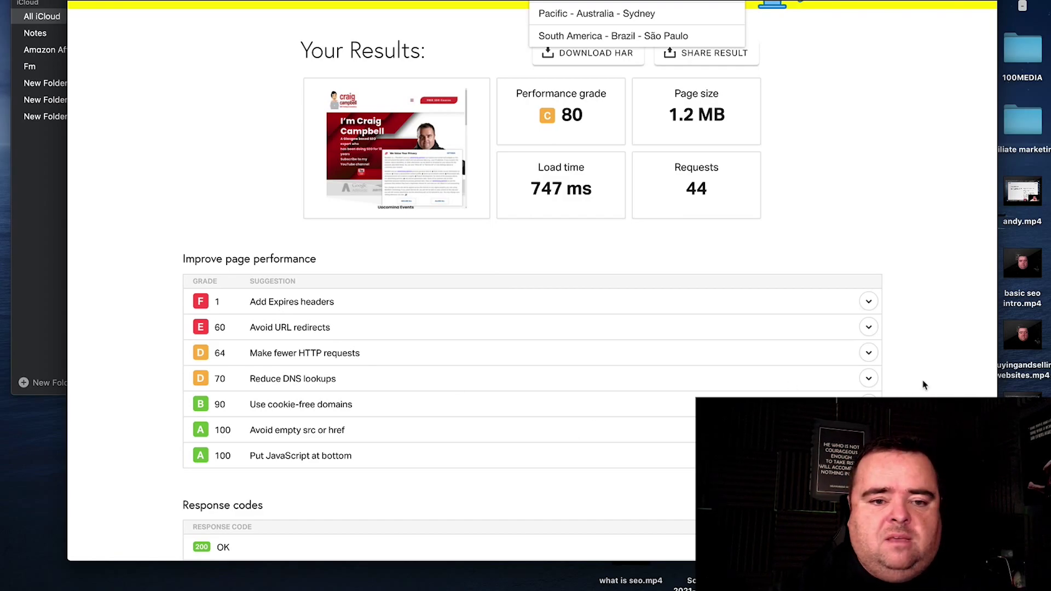
Scroll through Pingdom's response codes and content size by content type tables
{"action": "scroll", "coordinate": [924, 386], "scroll_direction": "down", "scroll_amount": 5}
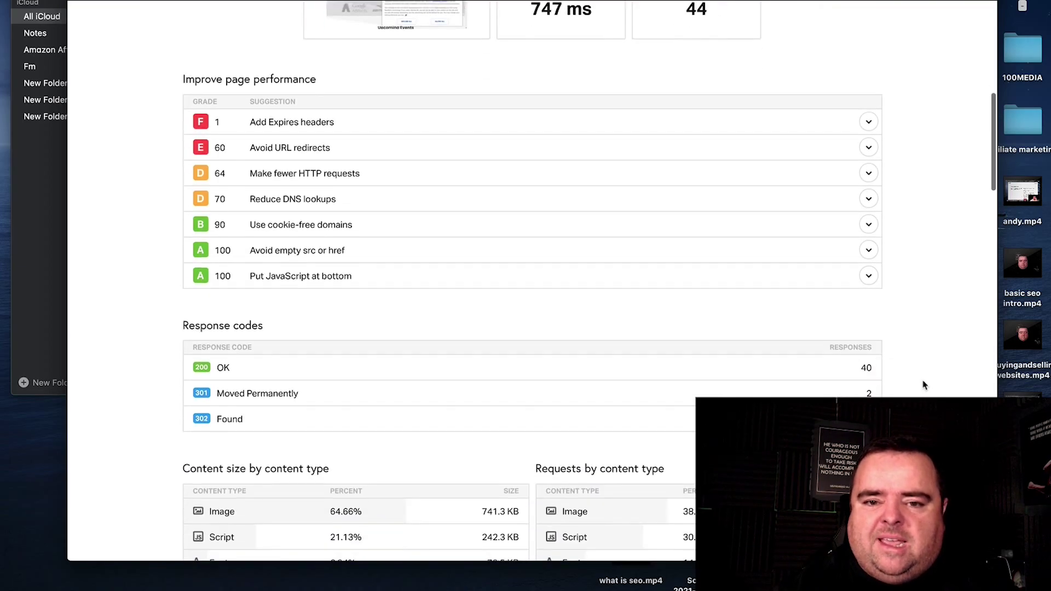
{"action": "scroll", "coordinate": [924, 386], "scroll_direction": "down", "scroll_amount": 5}
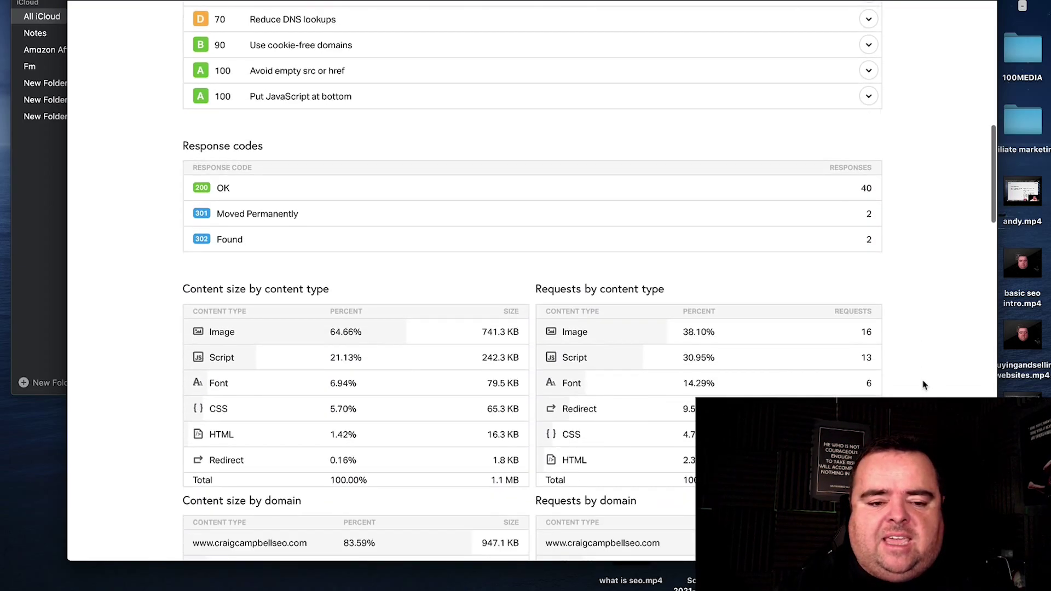
{"action": "scroll", "coordinate": [924, 386], "scroll_direction": "down", "scroll_amount": 6}
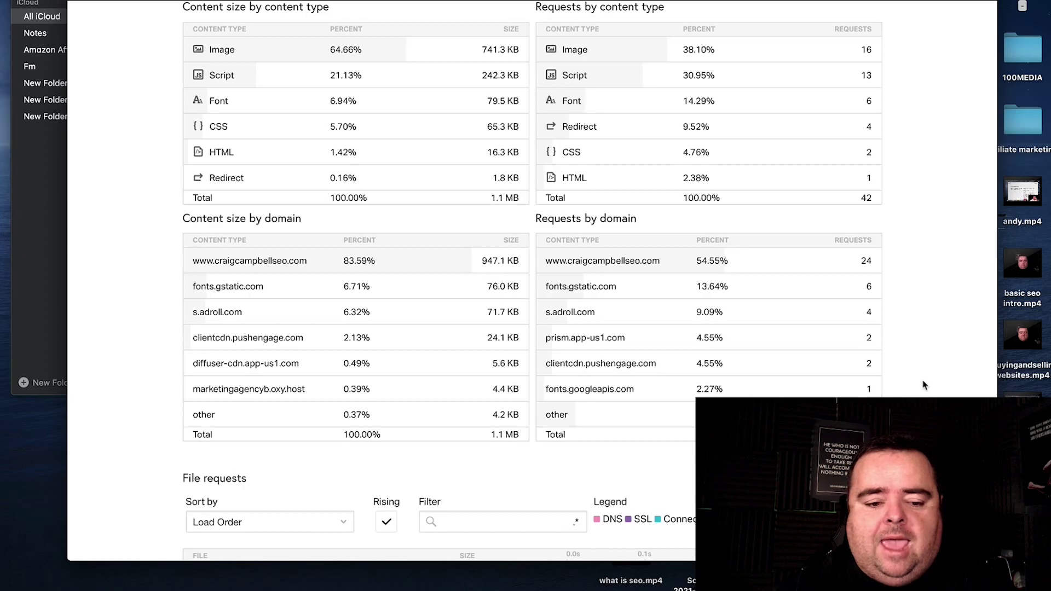
{"action": "scroll", "coordinate": [924, 386], "scroll_direction": "up", "scroll_amount": 10}
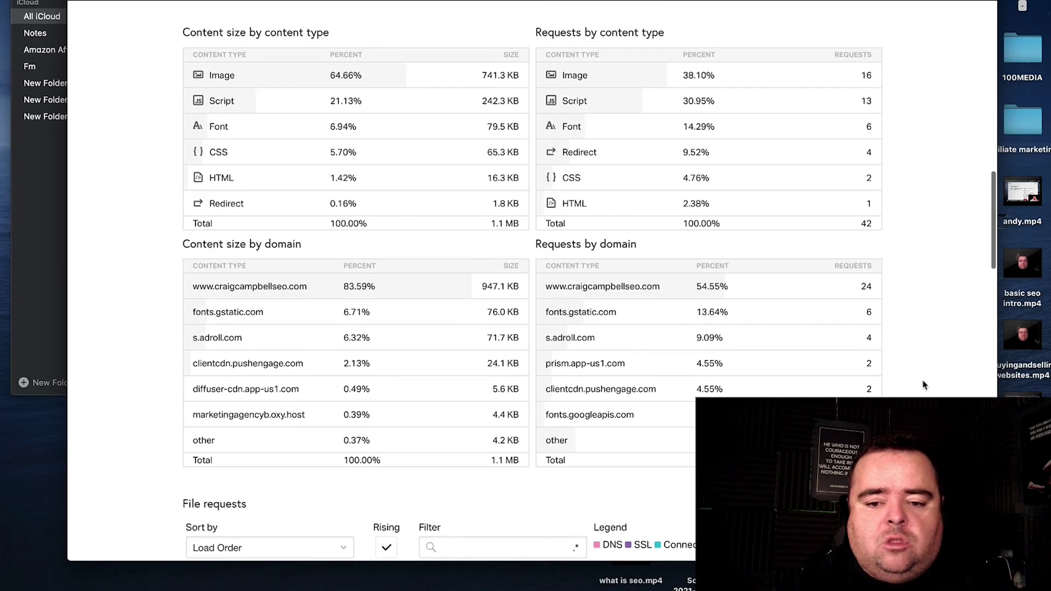
{"action": "scroll", "coordinate": [531, 274], "scroll_direction": "up", "scroll_amount": 5}
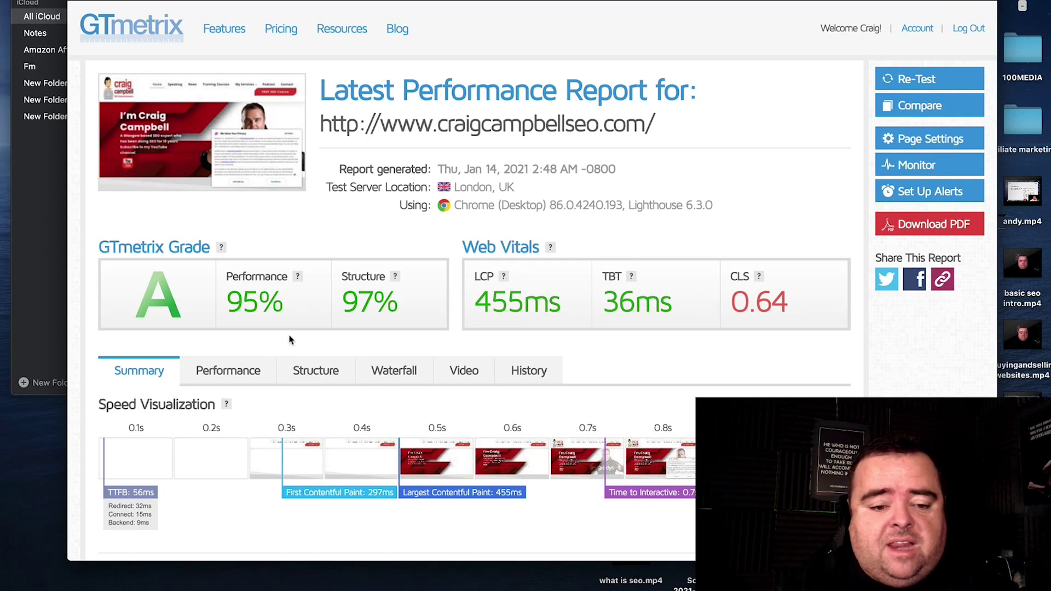
Show the GTmetrix Structure audits, topped by Med-impact Avoid large layout shifts
{"action": "left_click", "coordinate": [326, 380]}
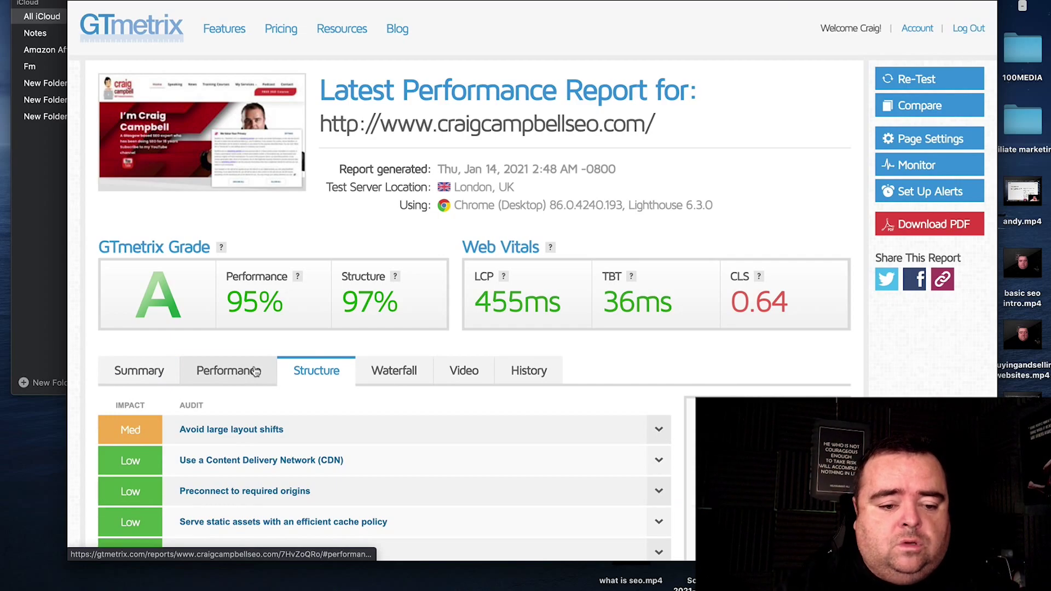
Review GTmetrix Performance Metrics: FCP 297ms, Speed Index 491ms, LCP 455ms, and Browser Timings
{"action": "left_click", "coordinate": [255, 372]}
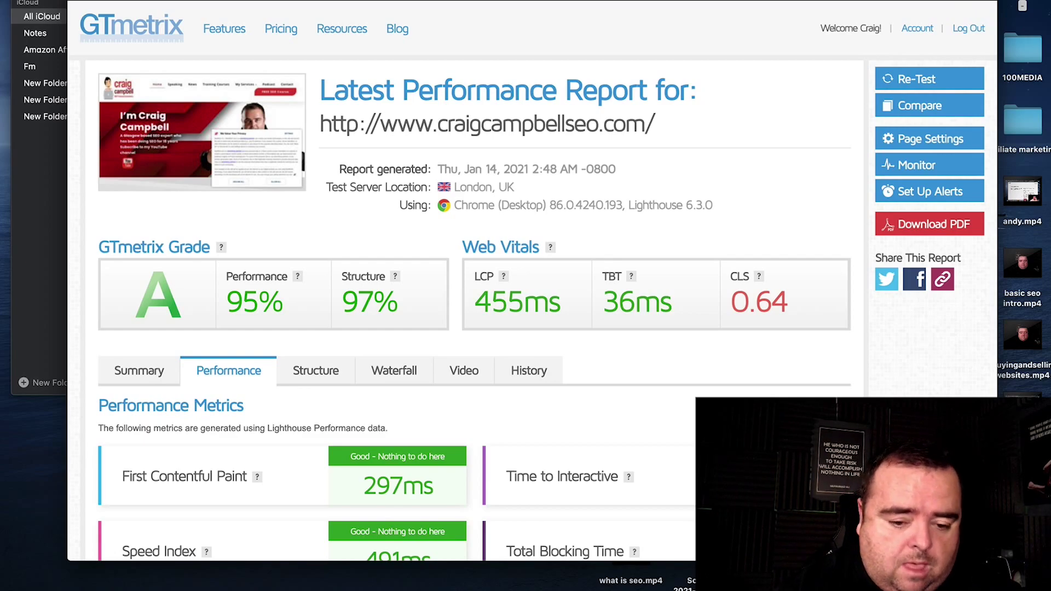
{"action": "scroll", "coordinate": [534, 281], "scroll_direction": "down", "scroll_amount": 5}
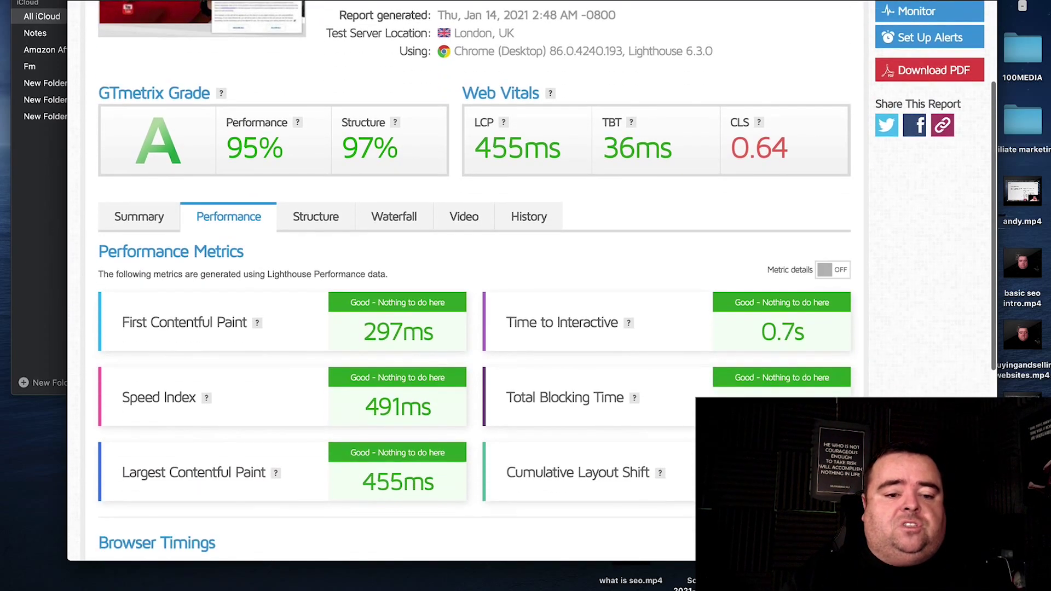
{"action": "scroll", "coordinate": [534, 281], "scroll_direction": "down", "scroll_amount": 4}
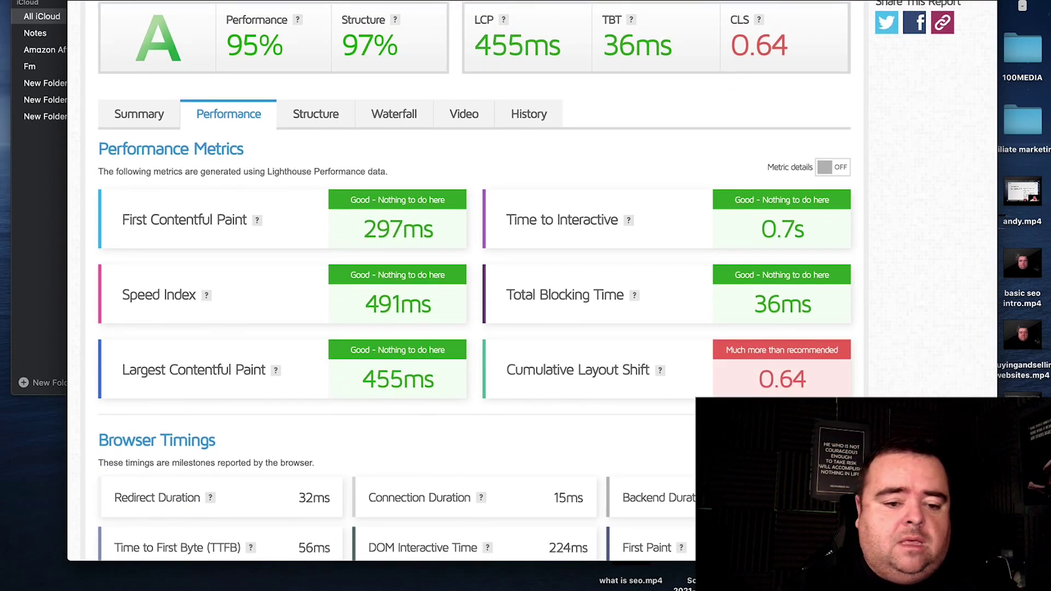
{"action": "scroll", "coordinate": [534, 281], "scroll_direction": "down", "scroll_amount": 6}
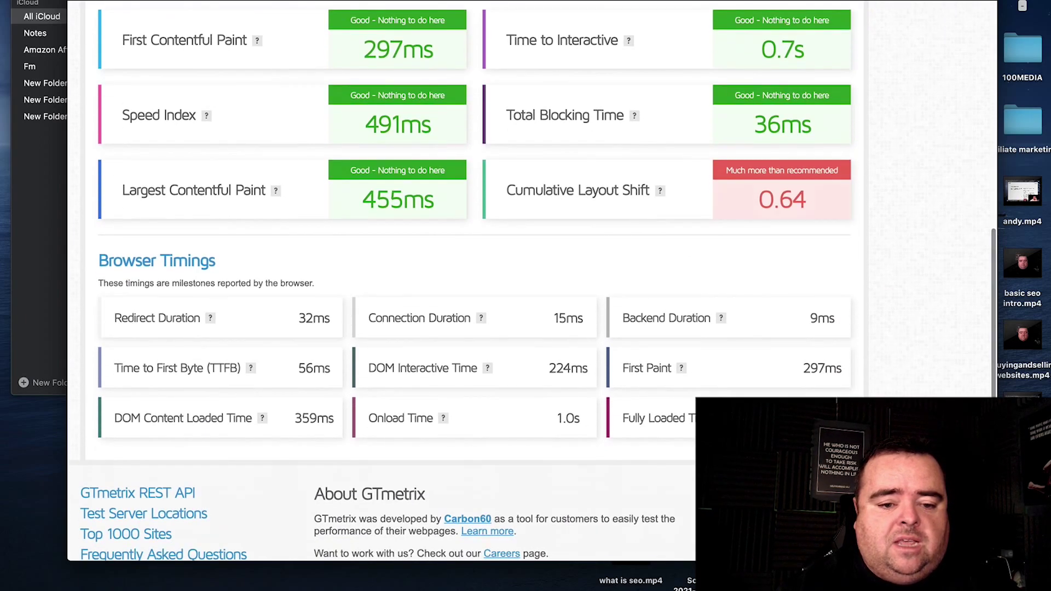
{"action": "scroll", "coordinate": [534, 281], "scroll_direction": "down", "scroll_amount": 3}
{"action": "scroll", "coordinate": [534, 281], "scroll_direction": "up", "scroll_amount": 5}
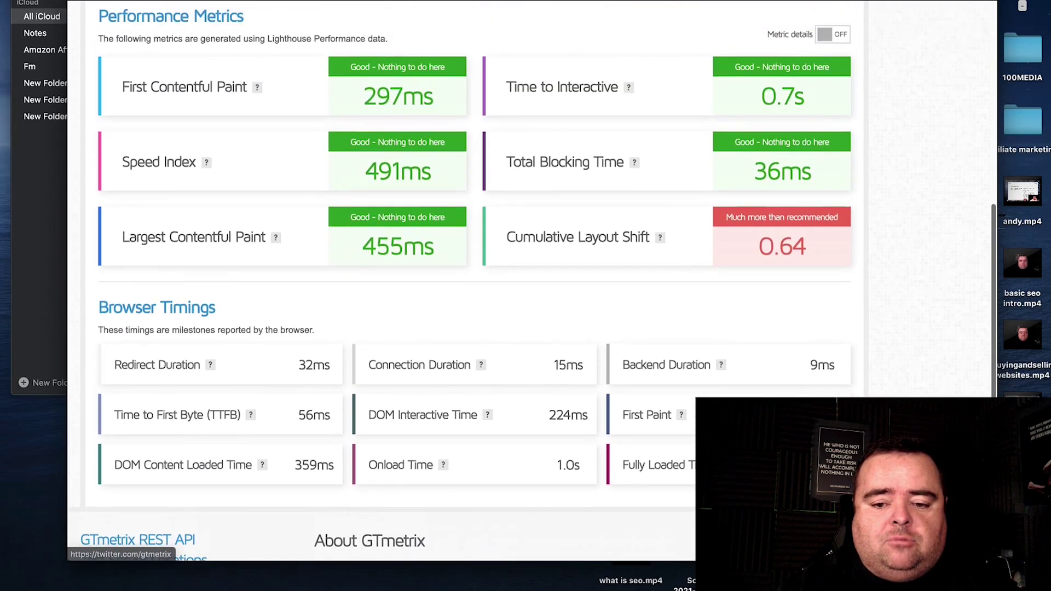
{"action": "scroll", "coordinate": [315, 279], "scroll_direction": "up", "scroll_amount": 9}
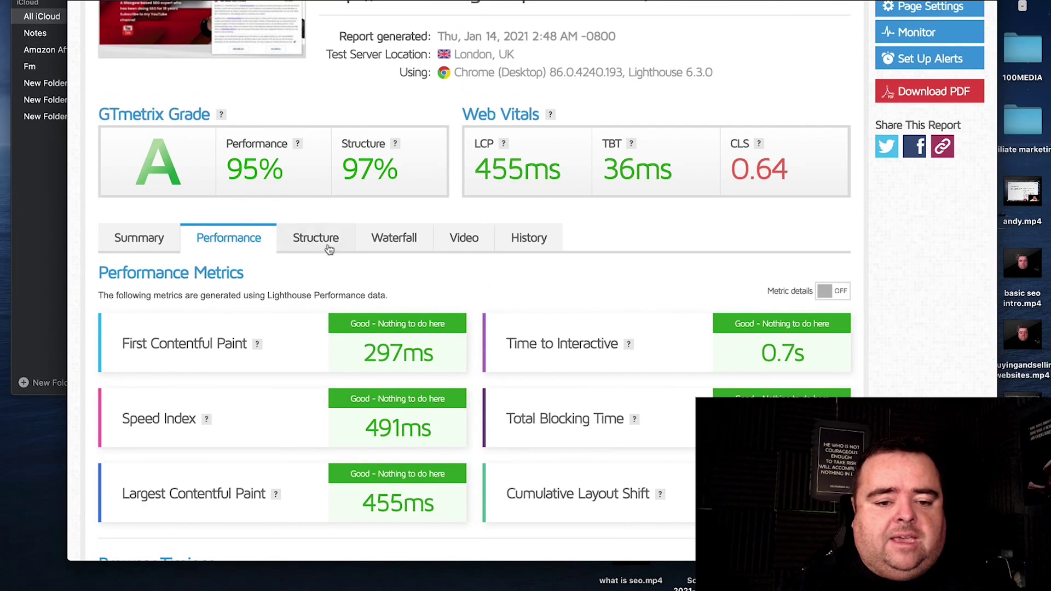
Browse the GTmetrix Structure, Waterfall and History views before returning to Summary
{"action": "left_click", "coordinate": [328, 247]}
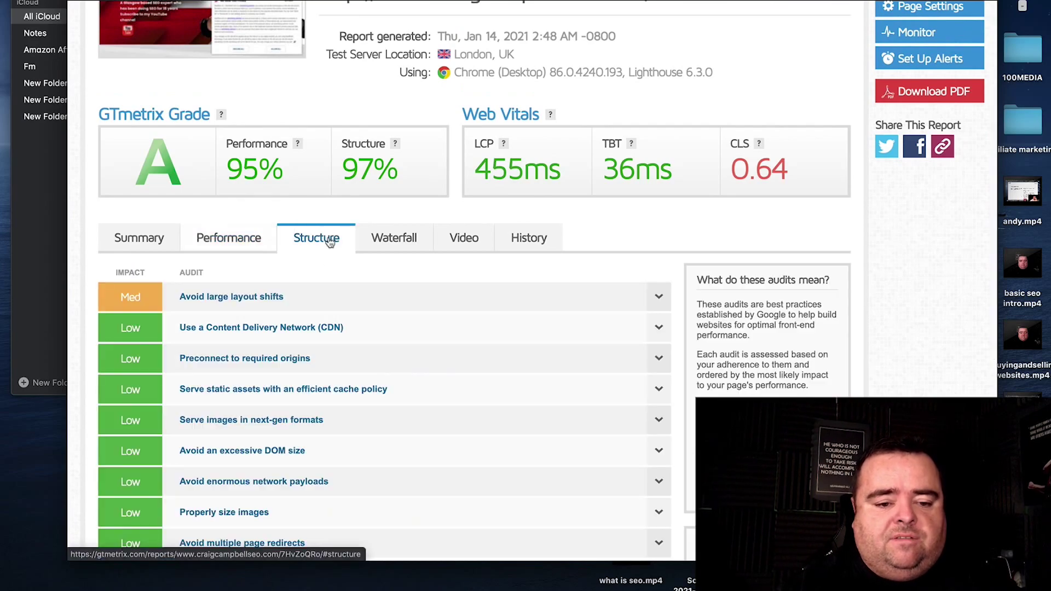
{"action": "left_click", "coordinate": [385, 242]}
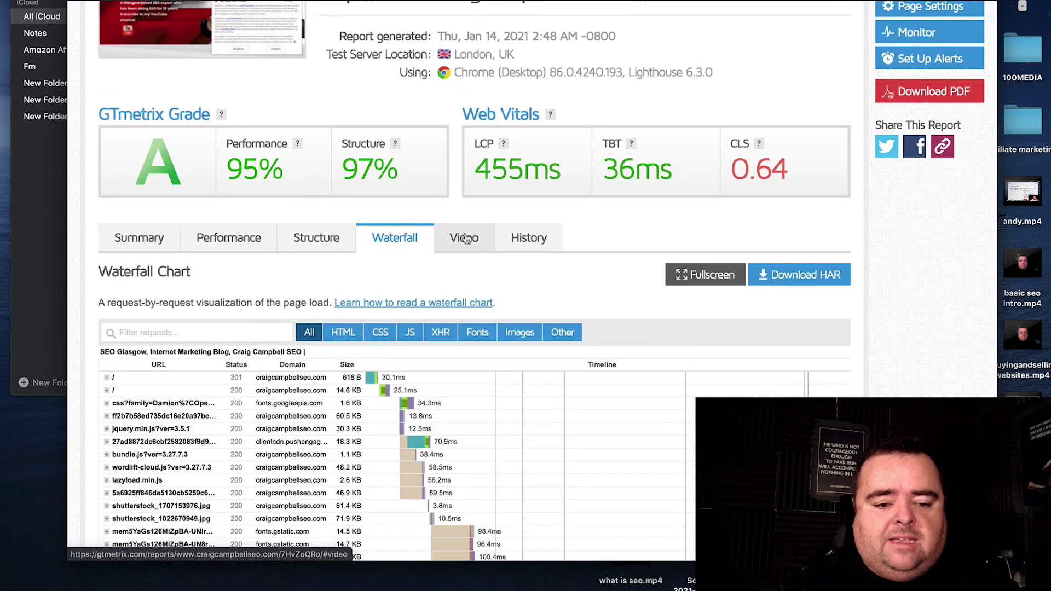
{"action": "left_click", "coordinate": [529, 238]}
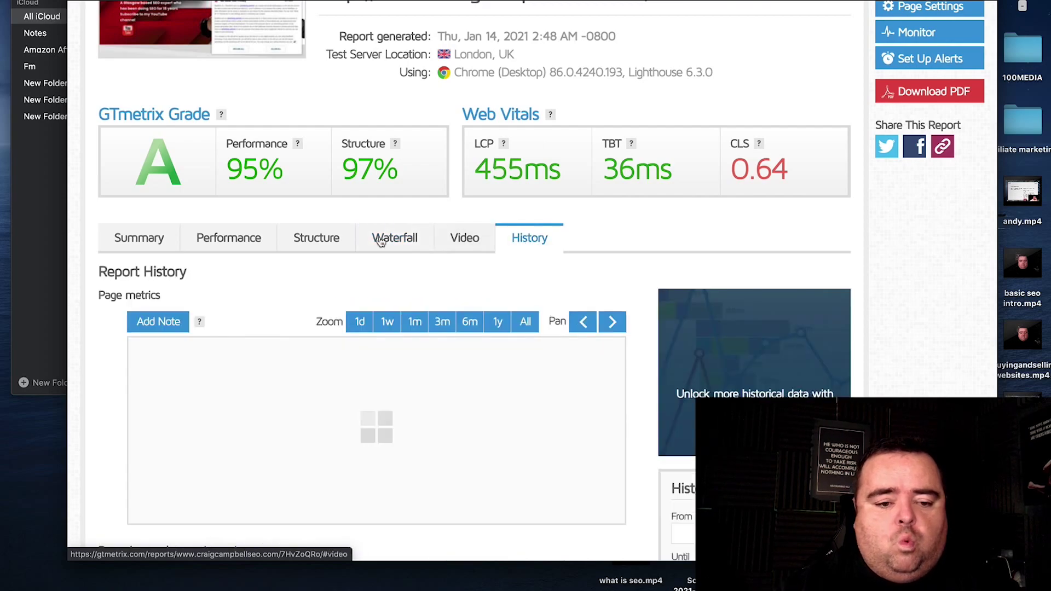
{"action": "left_click", "coordinate": [141, 239]}
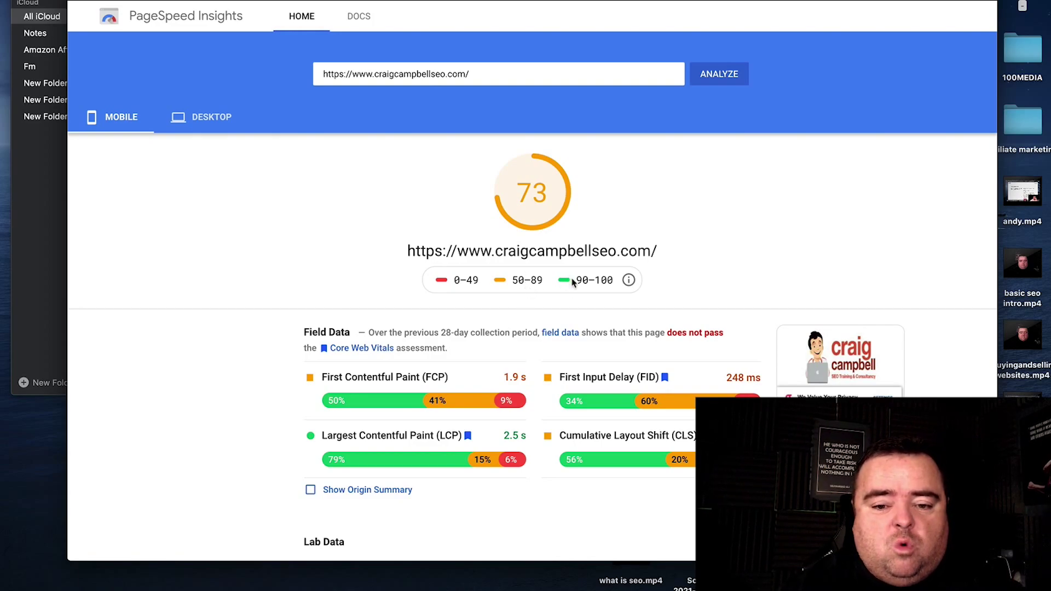
Scroll the PageSpeed Insights mobile report's Field Data, Lab Data, Opportunities and Diagnostics, then back up
{"action": "scroll", "coordinate": [573, 282], "scroll_direction": "down", "scroll_amount": 1}
{"action": "scroll", "coordinate": [572, 282], "scroll_direction": "down", "scroll_amount": 5}
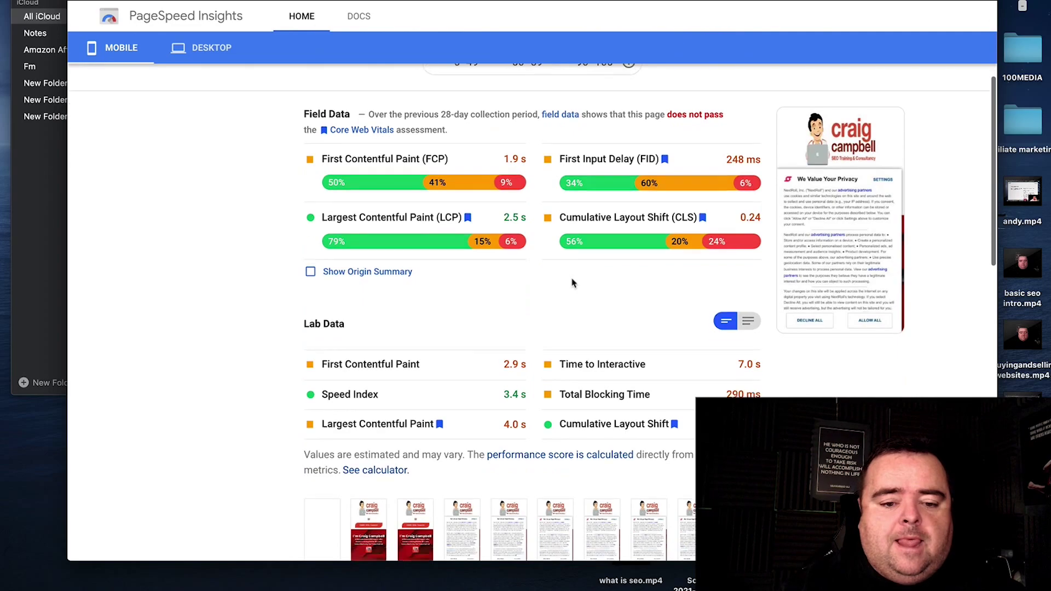
{"action": "scroll", "coordinate": [571, 282], "scroll_direction": "down", "scroll_amount": 2}
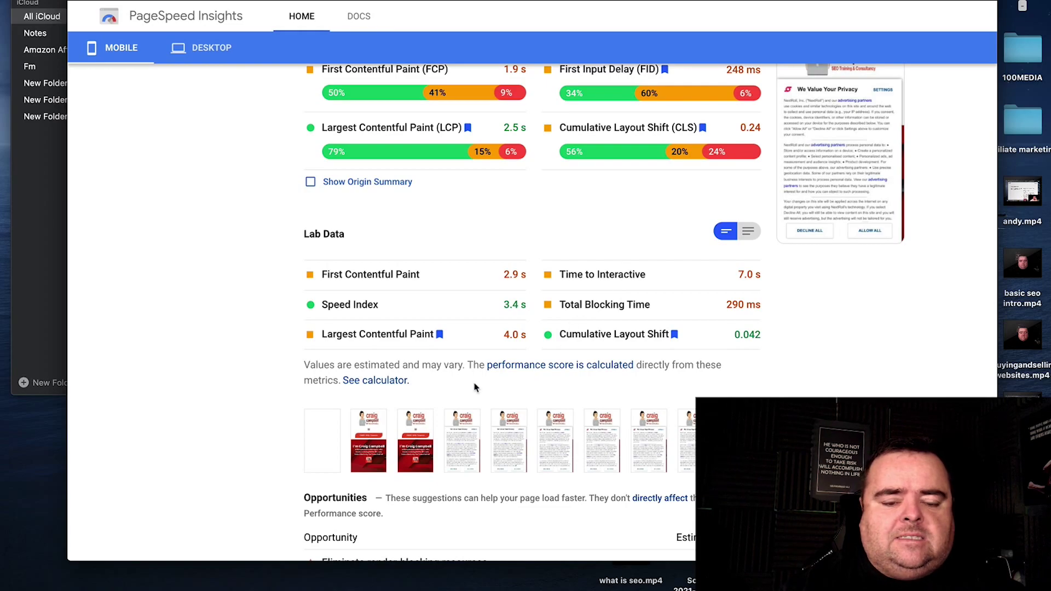
{"action": "scroll", "coordinate": [477, 387], "scroll_direction": "down", "scroll_amount": 1}
{"action": "scroll", "coordinate": [474, 387], "scroll_direction": "down", "scroll_amount": 10}
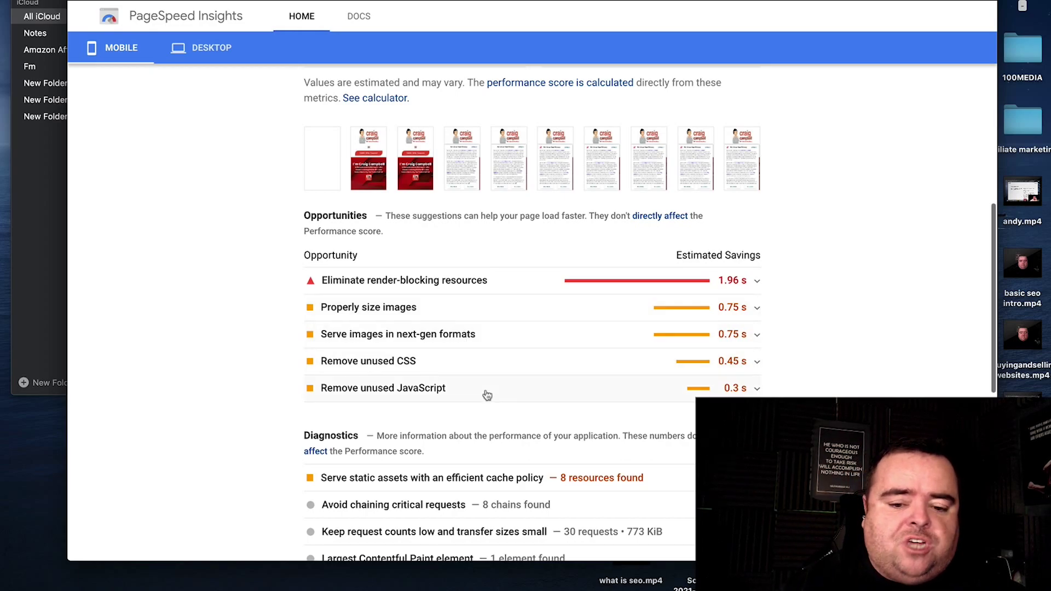
{"action": "scroll", "coordinate": [486, 393], "scroll_direction": "down", "scroll_amount": 4}
{"action": "scroll", "coordinate": [647, 401], "scroll_direction": "down", "scroll_amount": 4}
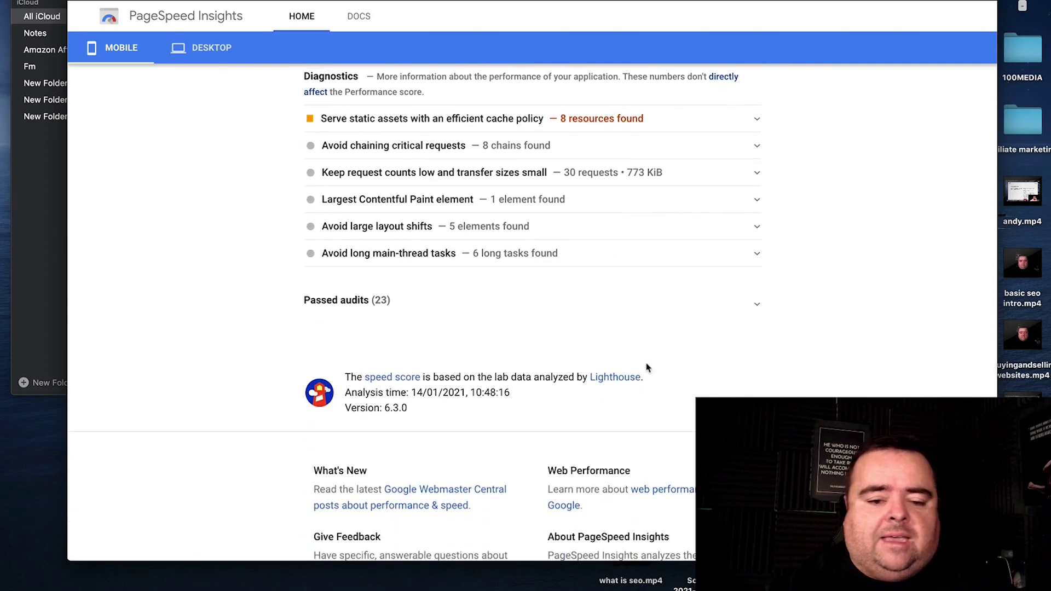
{"action": "scroll", "coordinate": [648, 367], "scroll_direction": "up", "scroll_amount": 1}
{"action": "scroll", "coordinate": [647, 367], "scroll_direction": "up", "scroll_amount": 14}
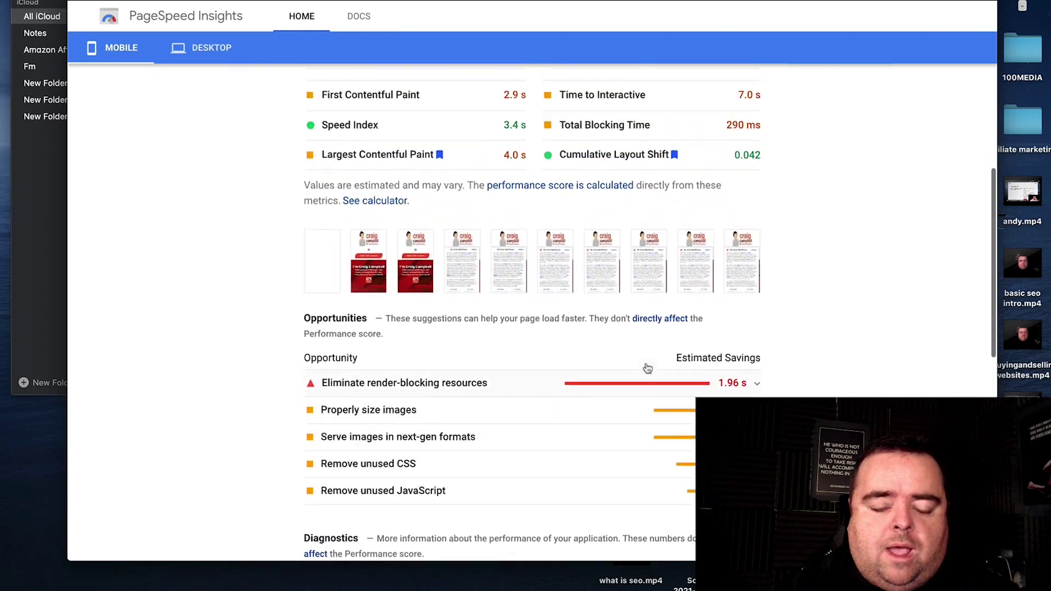
{"action": "scroll", "coordinate": [648, 368], "scroll_direction": "up", "scroll_amount": 8}
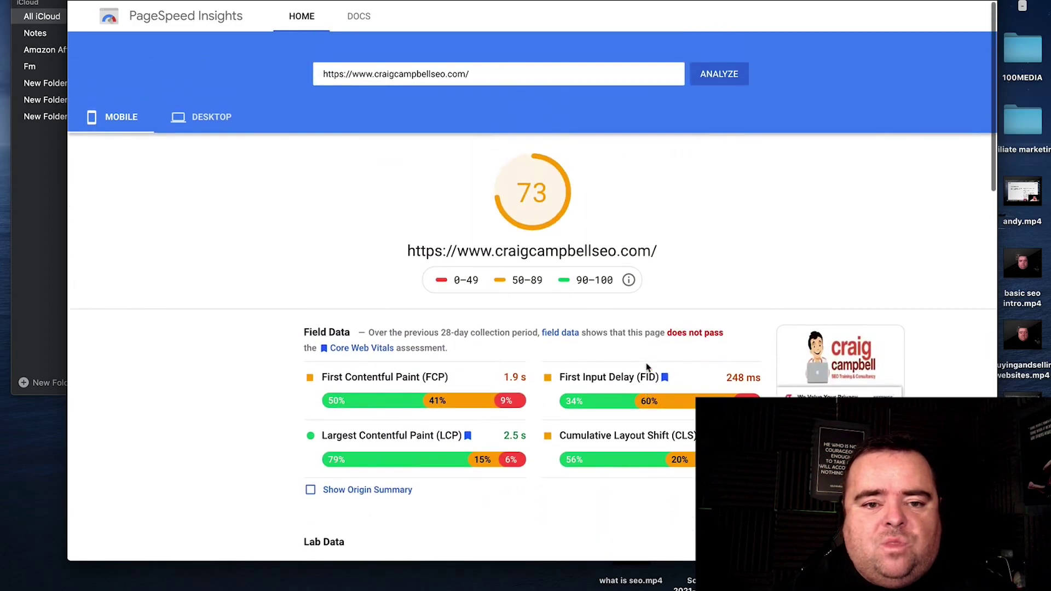